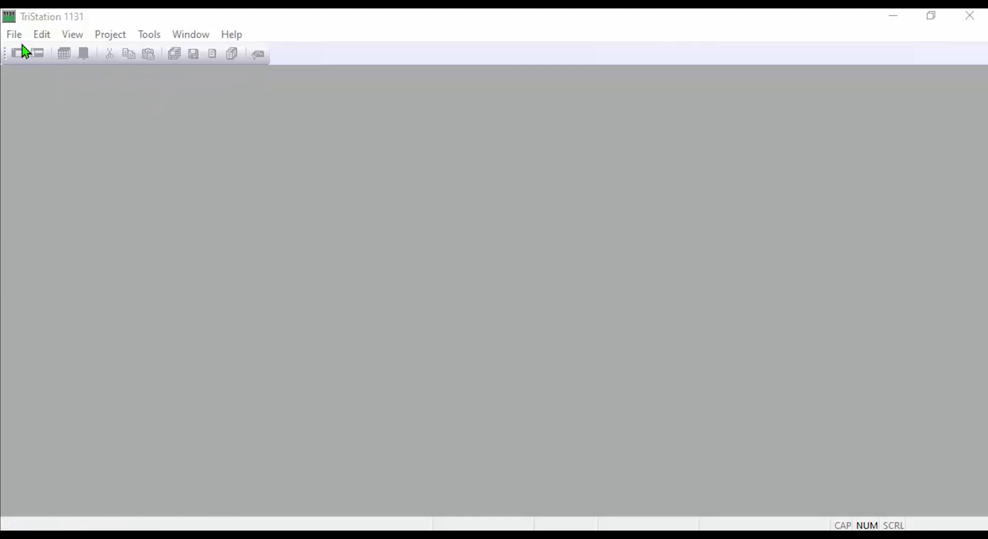
Step: Start a new project with Tricon kept as the controller platform
left_click(15, 34)
left_click(27, 55)
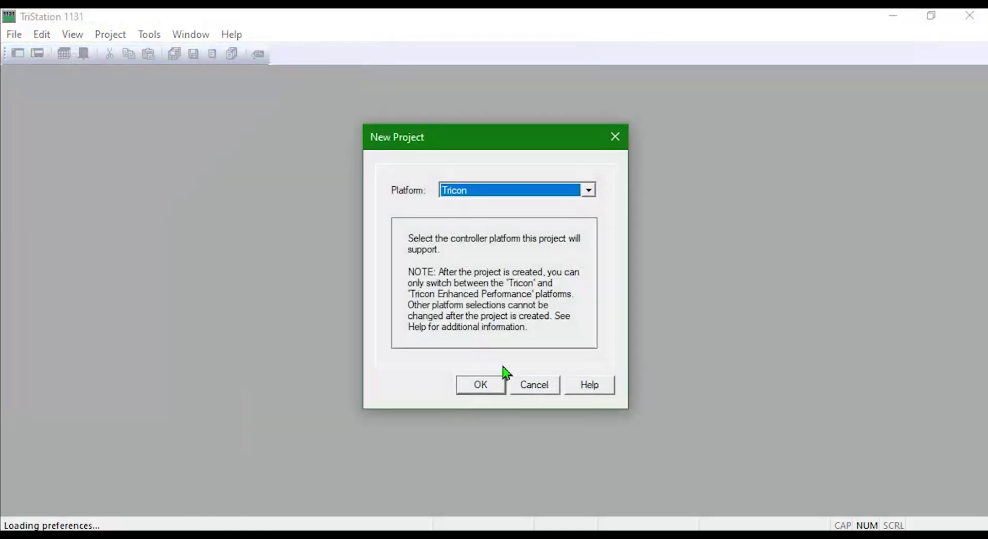
left_click(589, 190)
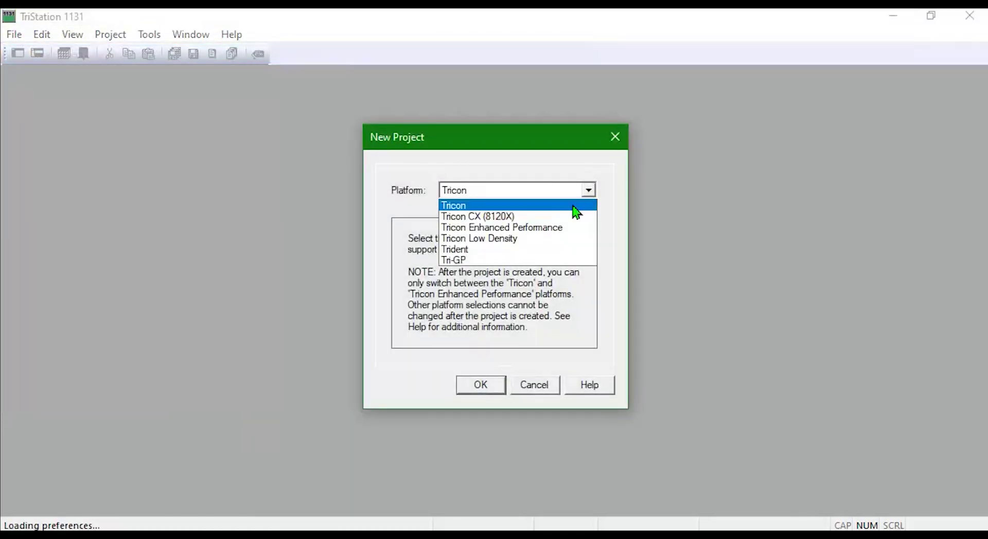
left_click(574, 205)
left_click(480, 385)
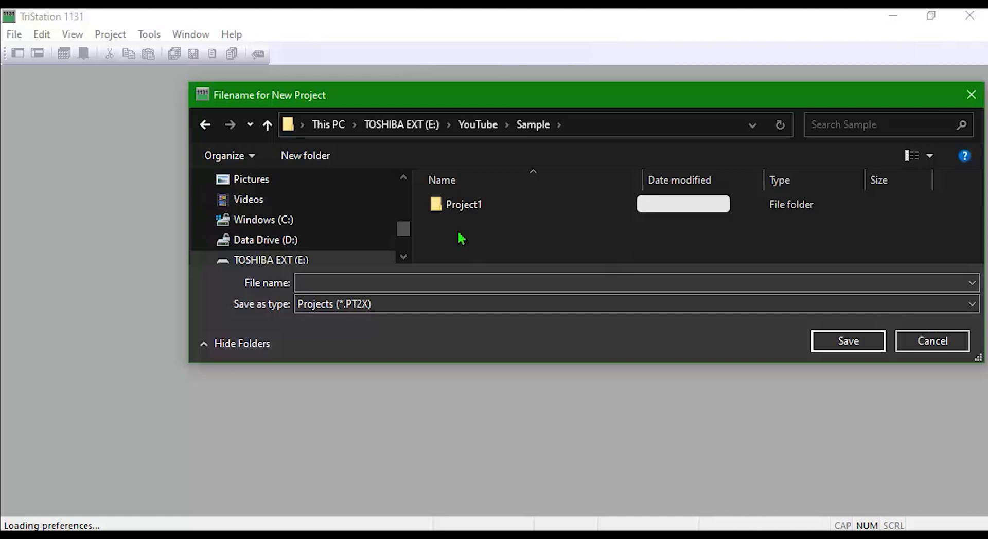
Step: Create a Project2 folder in Sample and name the new project file Starter
right_click(461, 239)
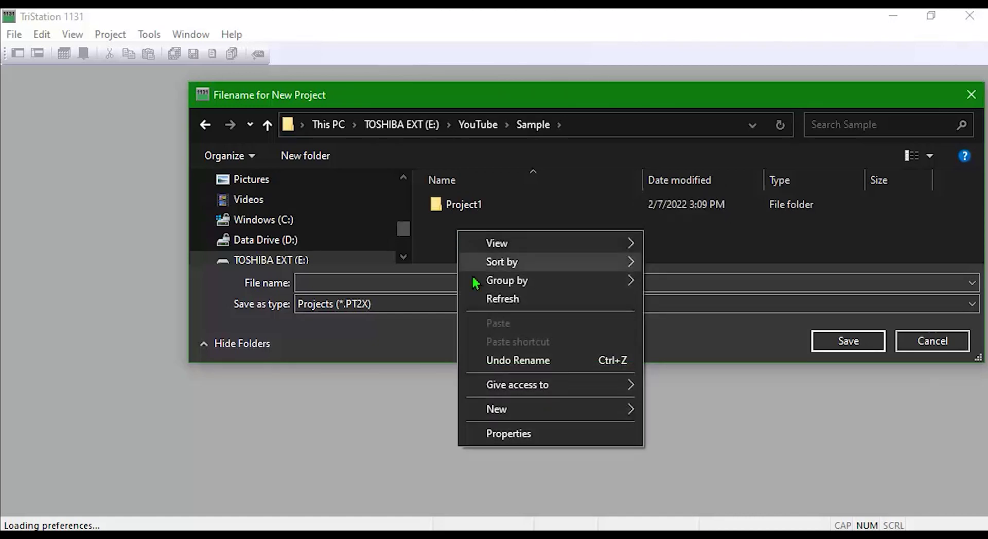
mouse_move(511, 408)
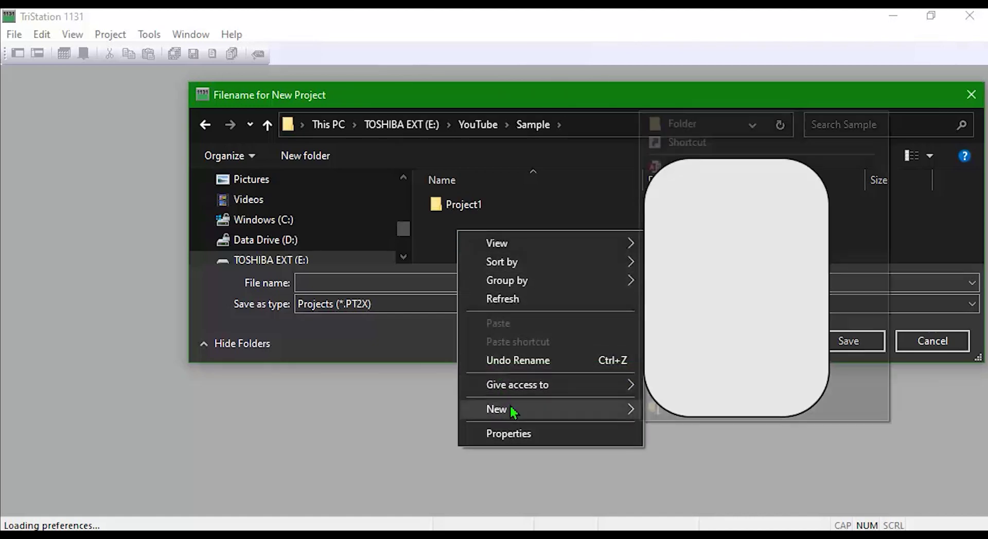
left_click(705, 125)
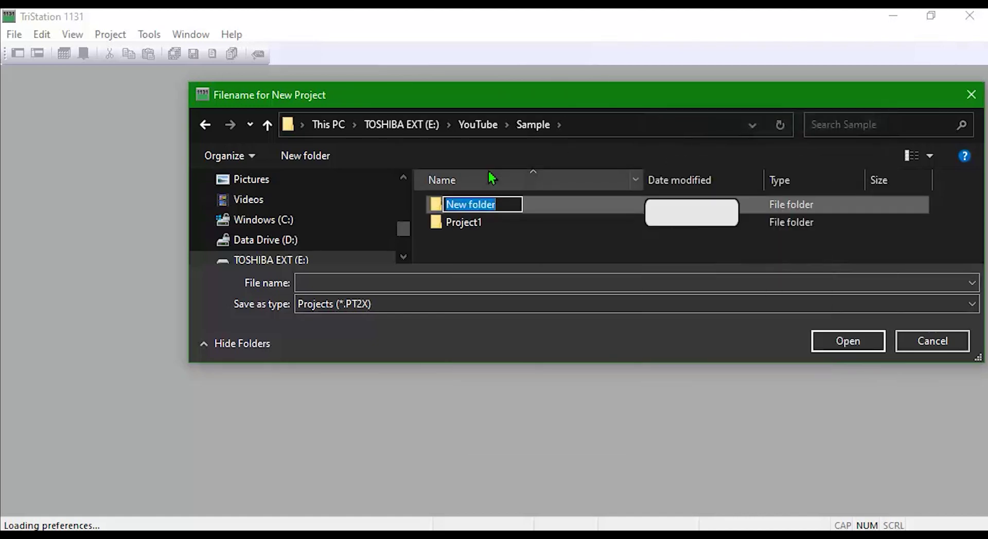
type("Project2")
key("Return")
double_click(462, 227)
type("Starter")
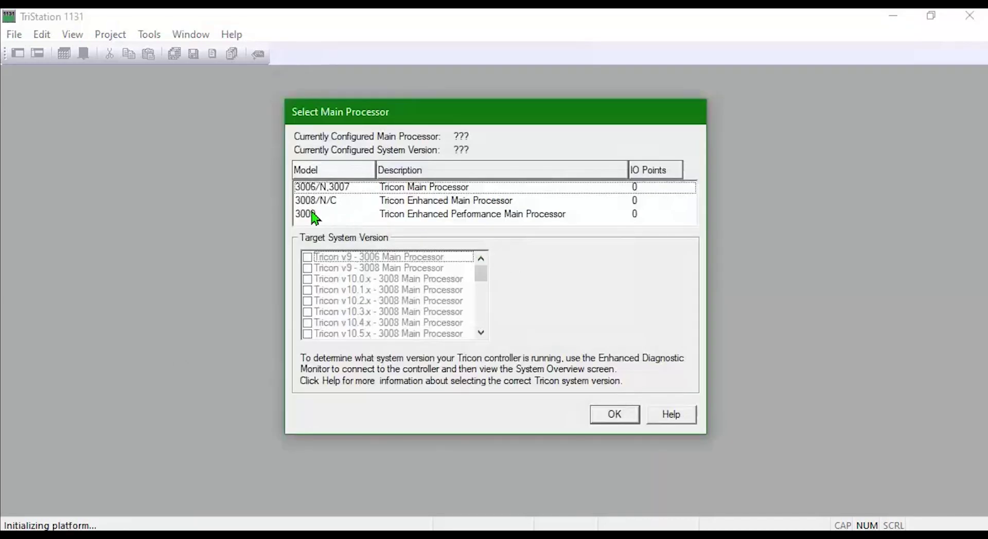
Step: Select the 3009 main processor with target system version Tricon v11.8.x
left_click(316, 219)
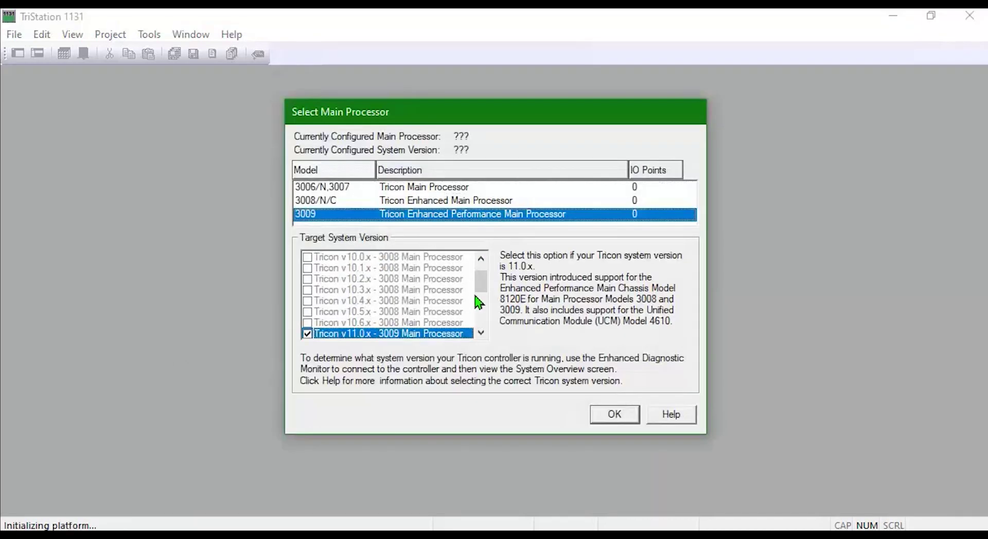
scroll(478, 302, "down", 5)
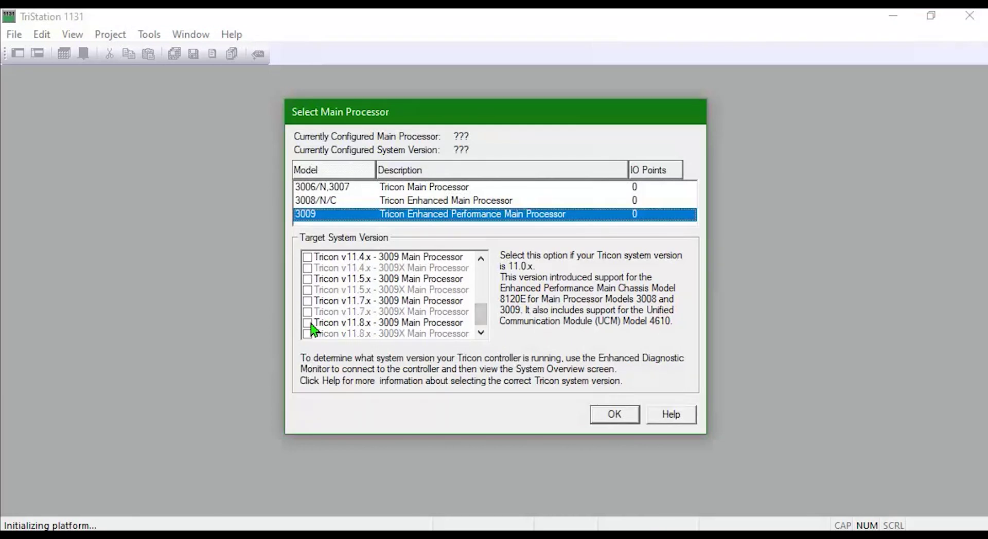
left_click(310, 324)
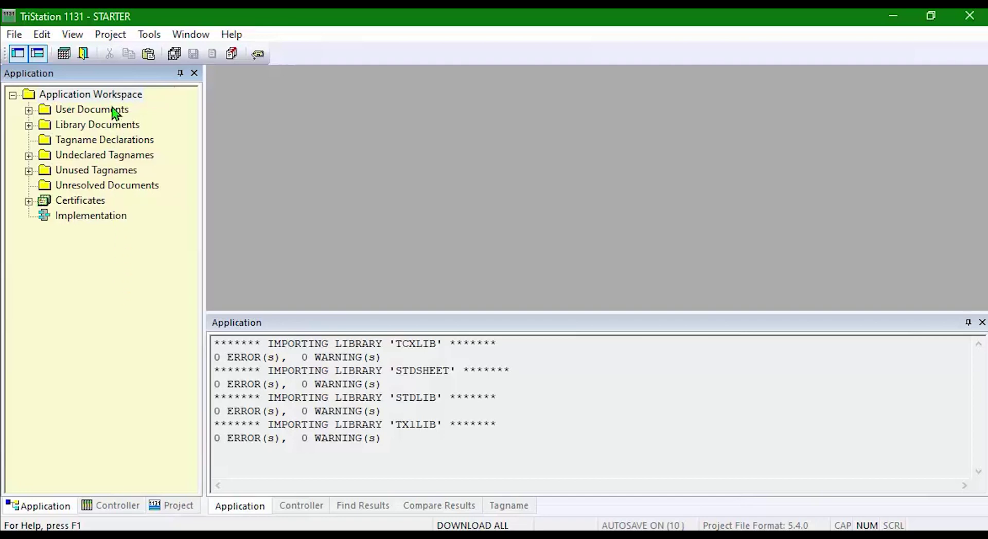
Step: Enable Annotation on by default and Monitor Value on by default in Project Options Annotations
left_click(110, 34)
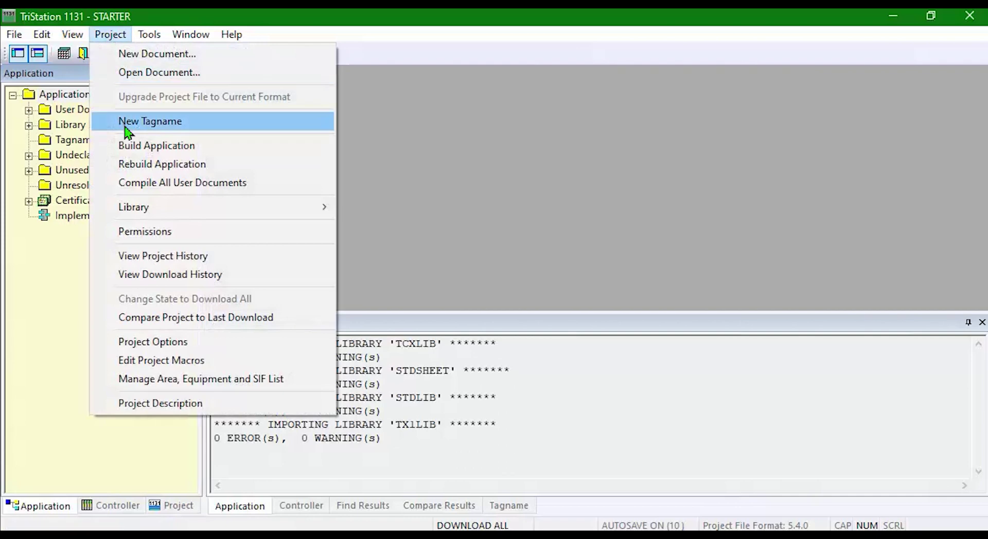
left_click(161, 342)
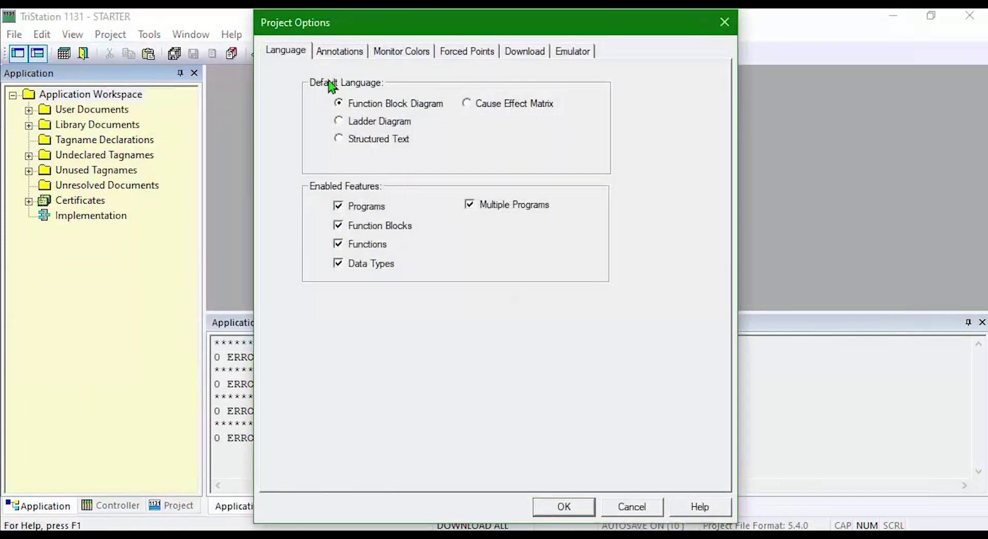
left_click(327, 52)
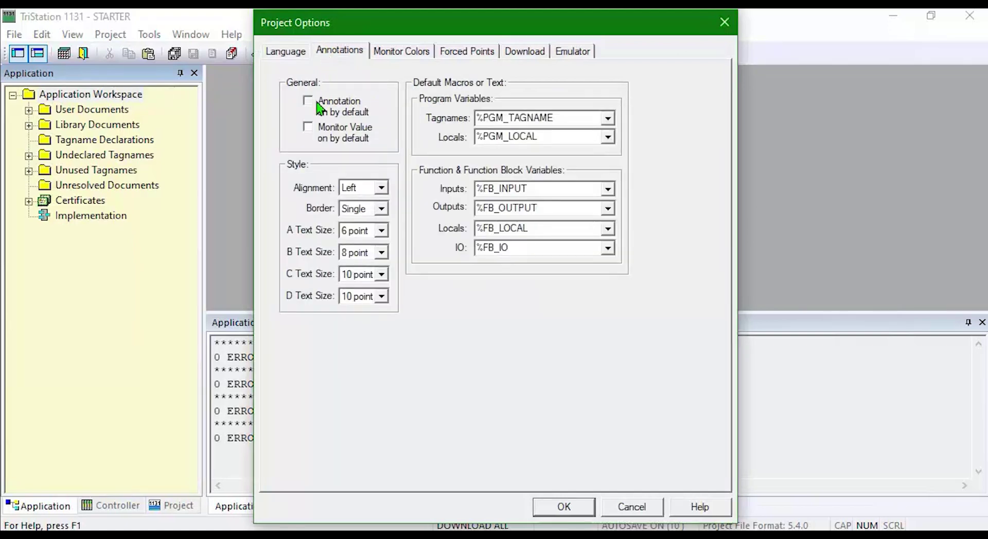
left_click(309, 111)
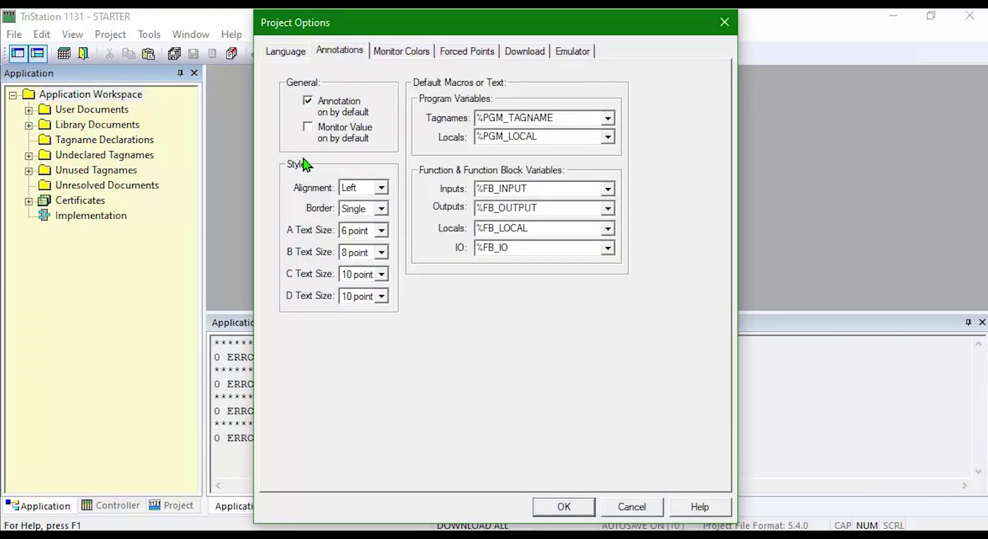
left_click(311, 127)
double_click(560, 117)
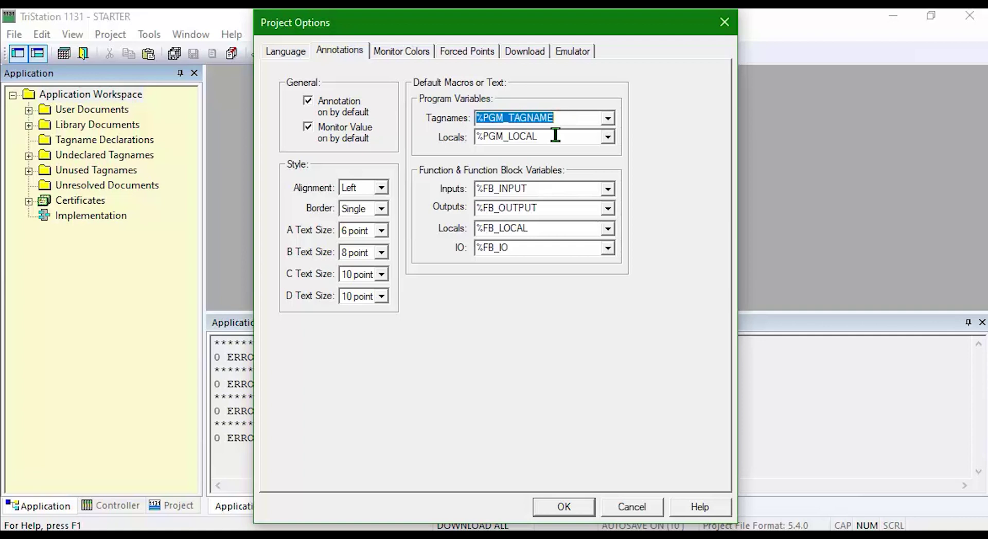
double_click(555, 136)
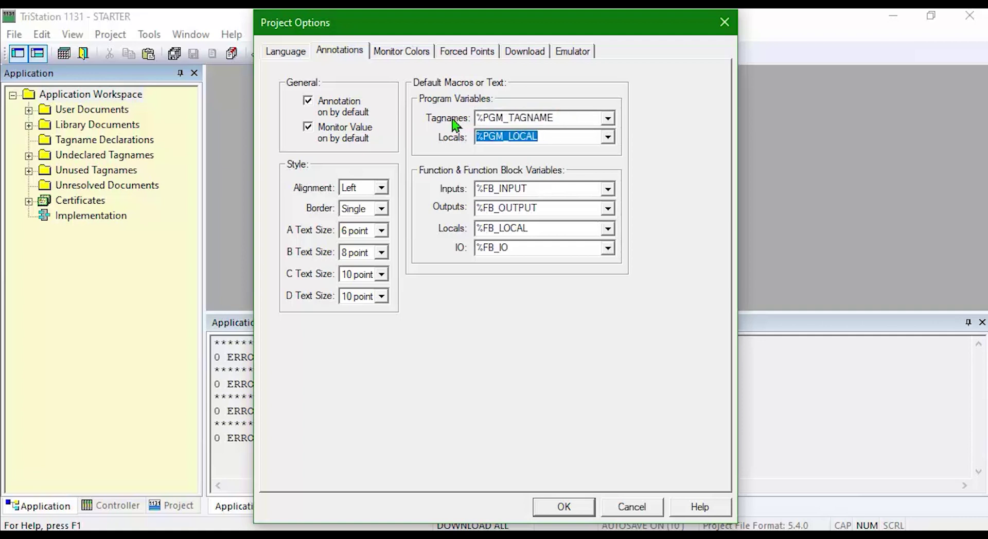
Step: Clear the Forced Points comment prompts for enabling and disabling a point
left_click(390, 54)
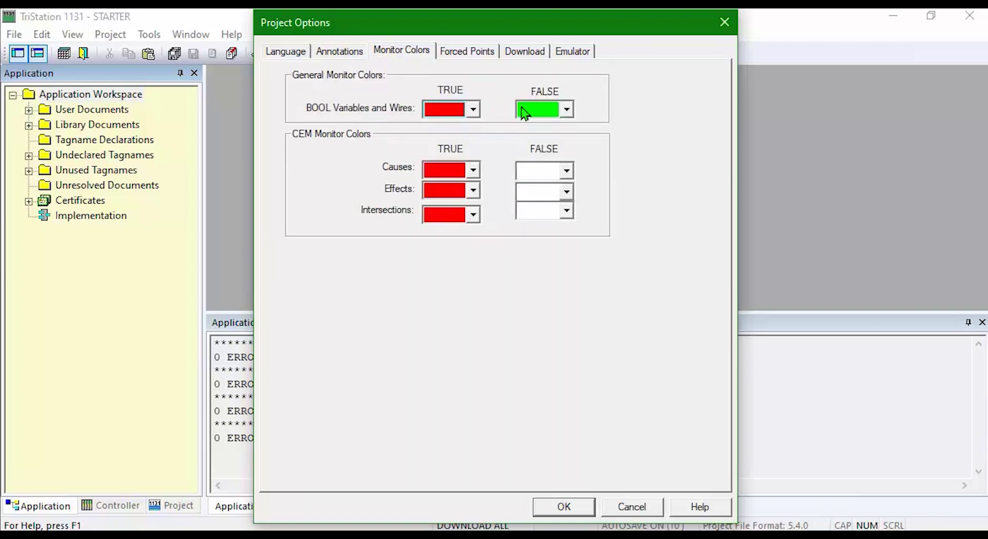
left_click(480, 51)
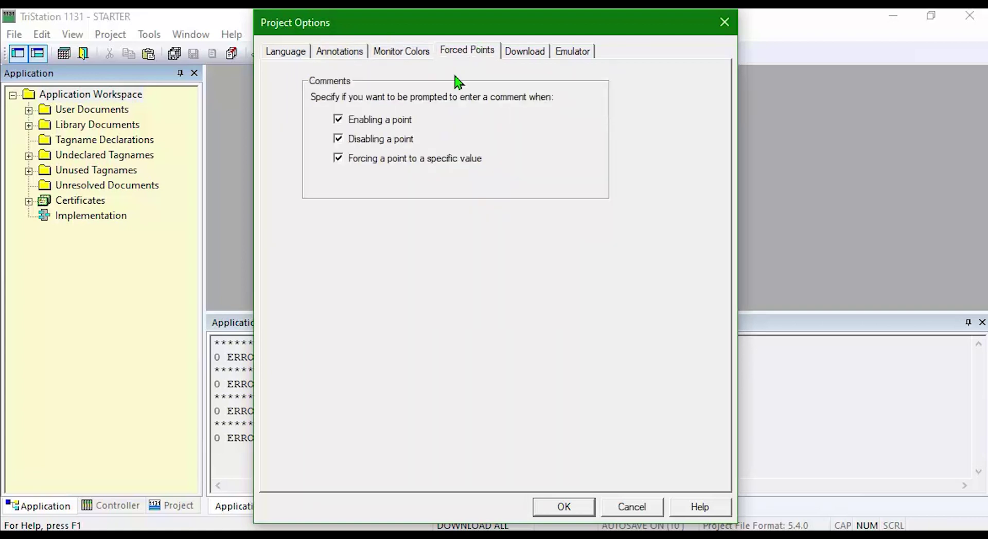
left_click(339, 120)
left_click(339, 139)
left_click(525, 53)
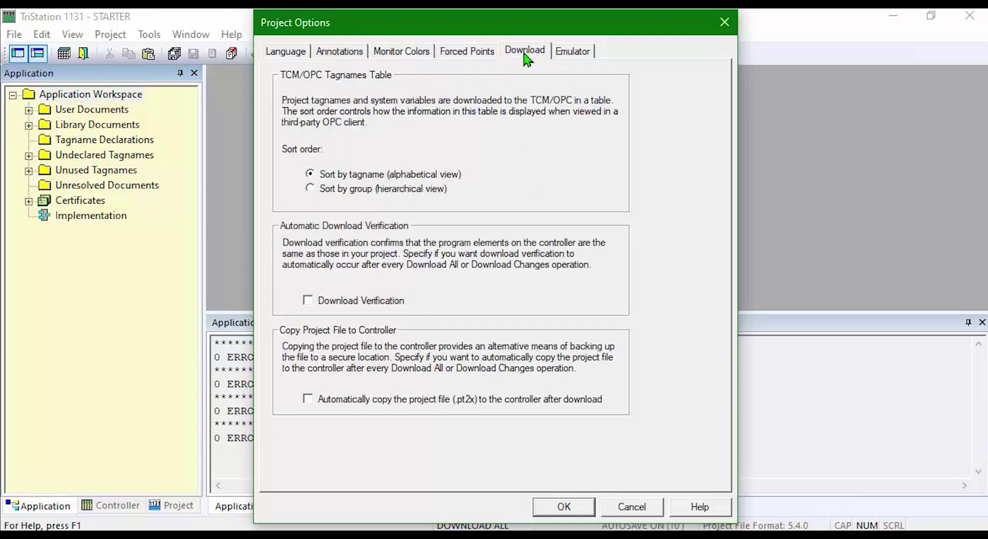
left_click(572, 51)
Step: Save the project options and review the project macros list without changes
left_click(564, 507)
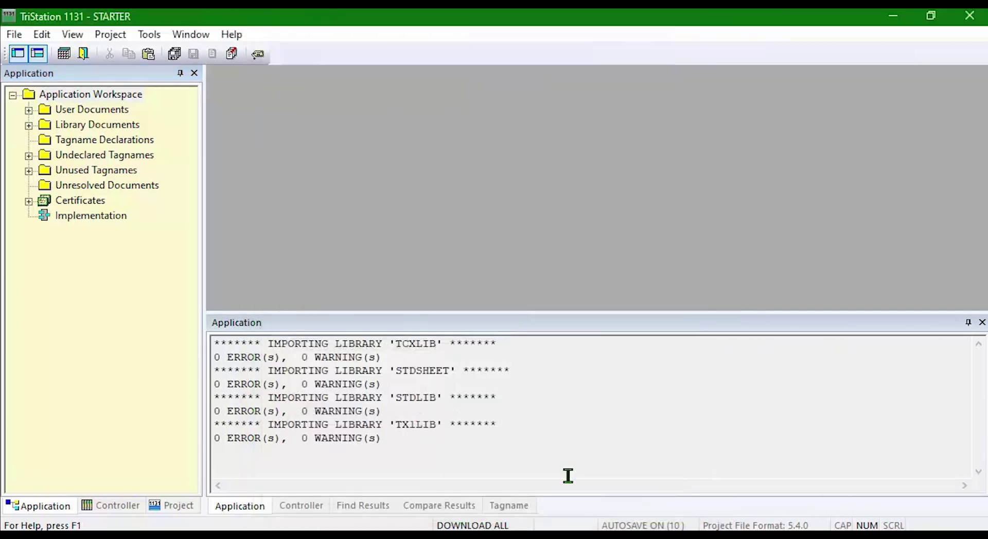
left_click(111, 36)
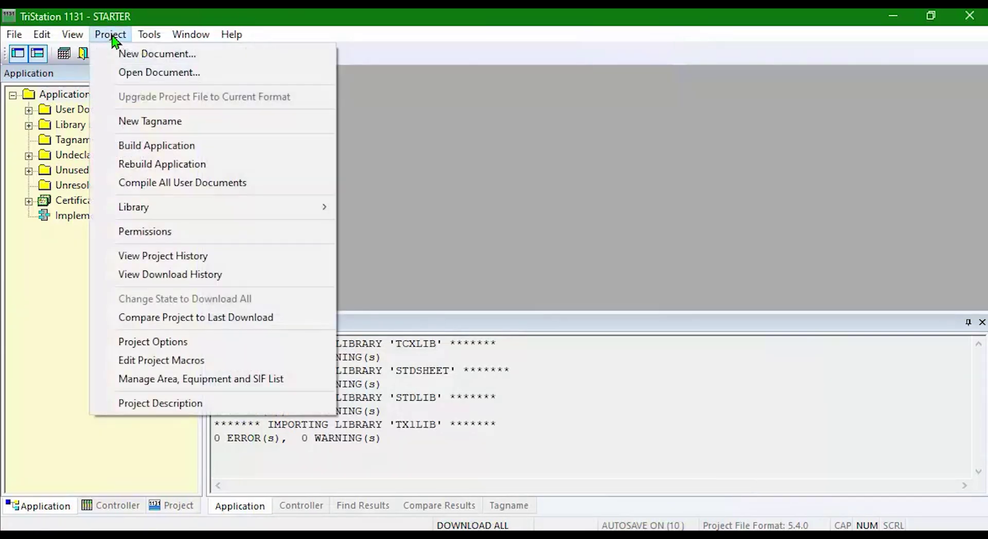
left_click(177, 361)
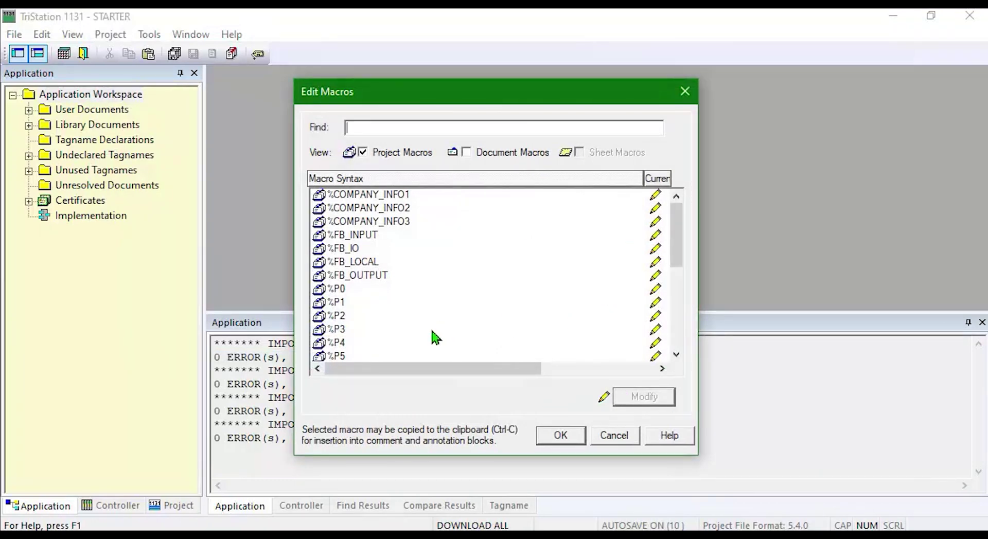
left_click(612, 435)
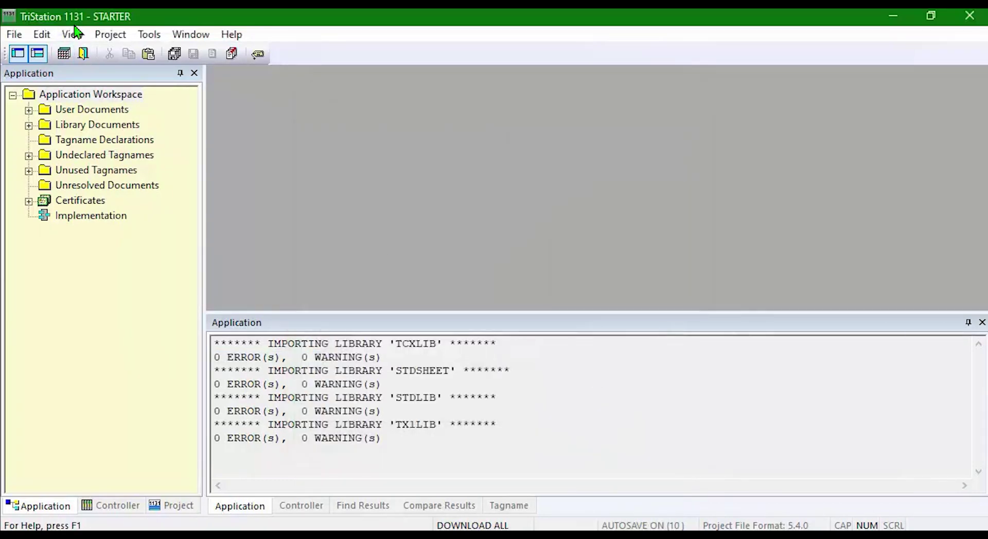
Step: Reopen Project Options to check the Annotations tab, then cancel without changes
left_click(110, 34)
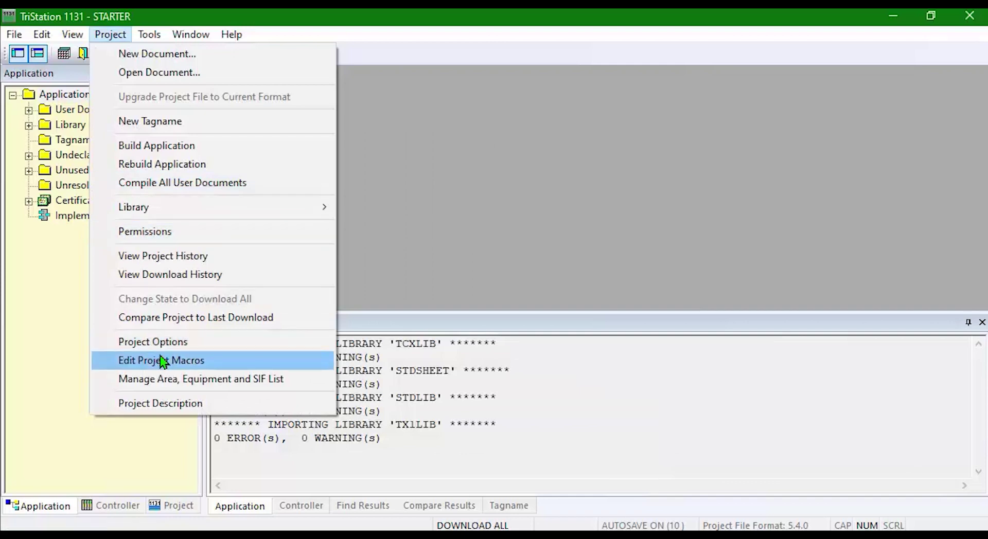
left_click(153, 342)
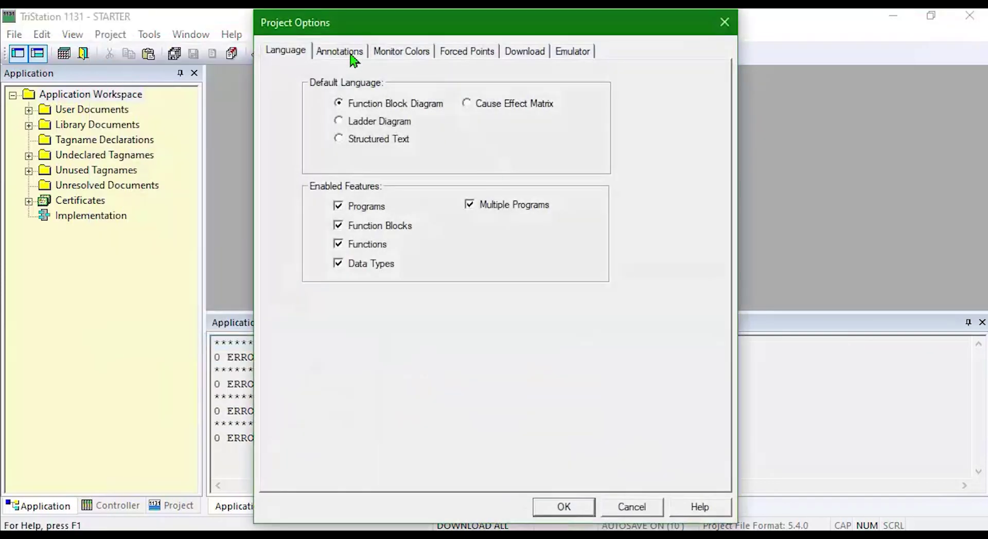
left_click(353, 61)
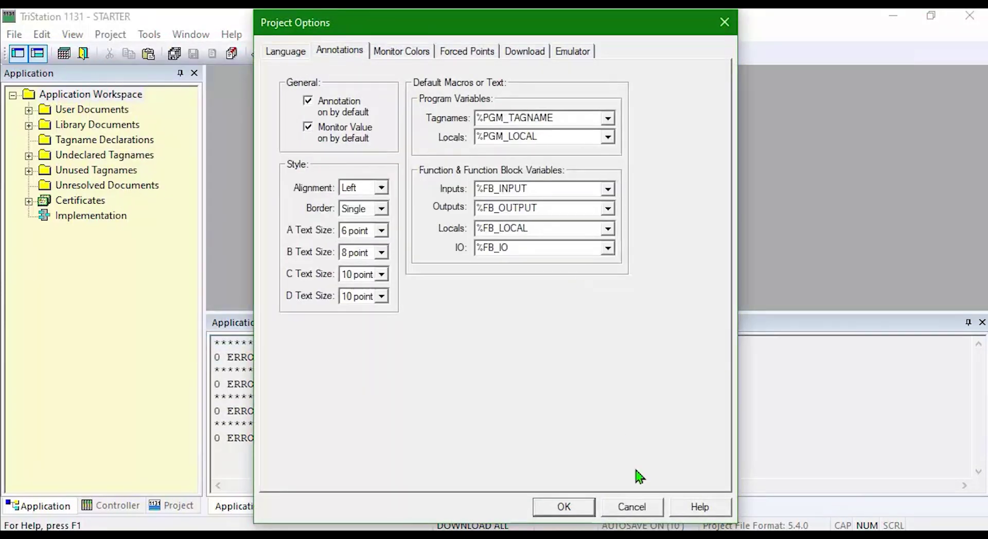
left_click(631, 508)
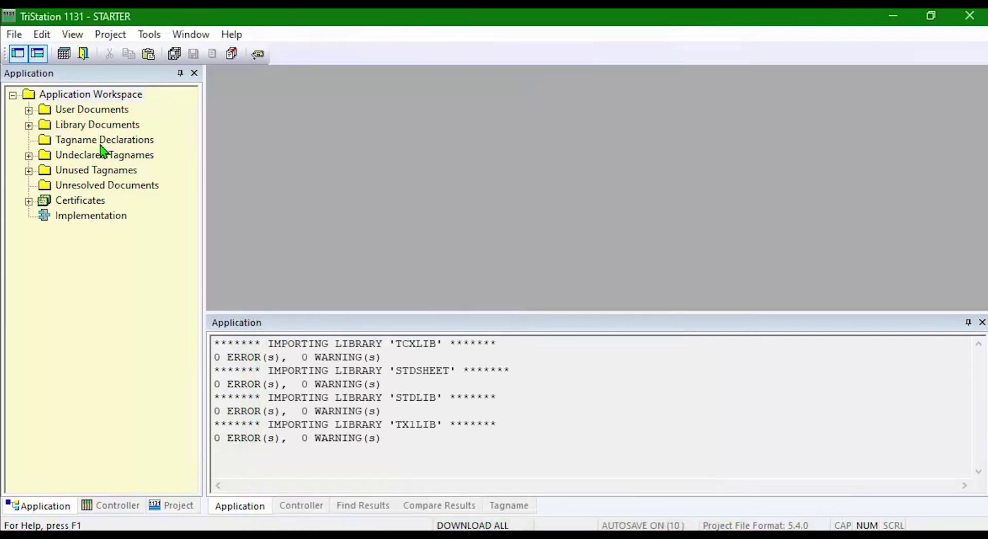
Step: Create a new program document named Test1 under User Documents
right_click(98, 115)
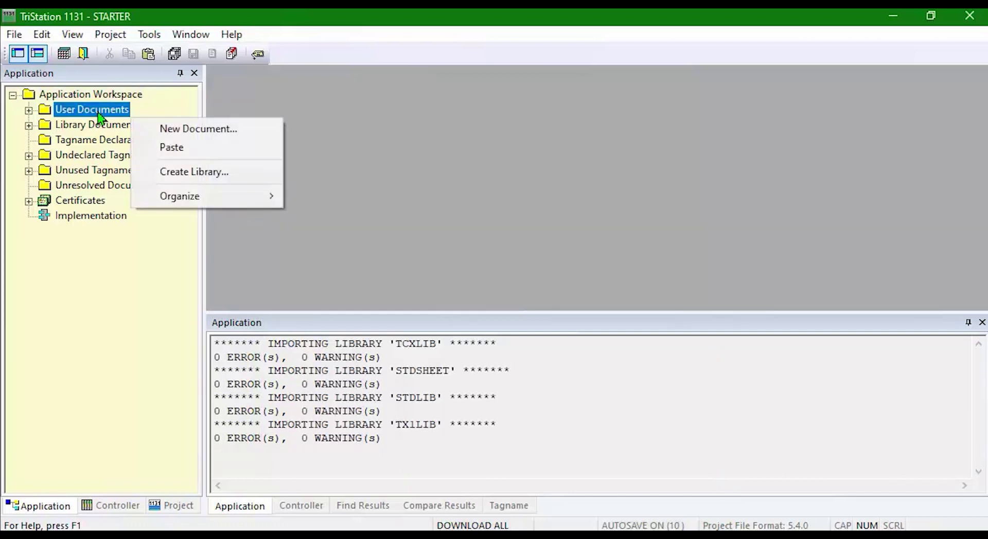
left_click(179, 129)
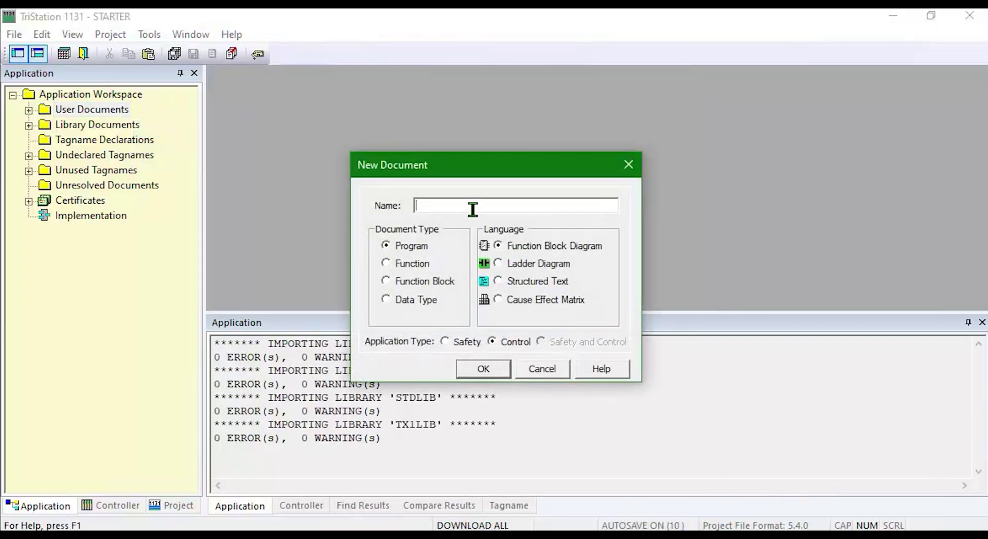
type("Test1")
left_click(484, 369)
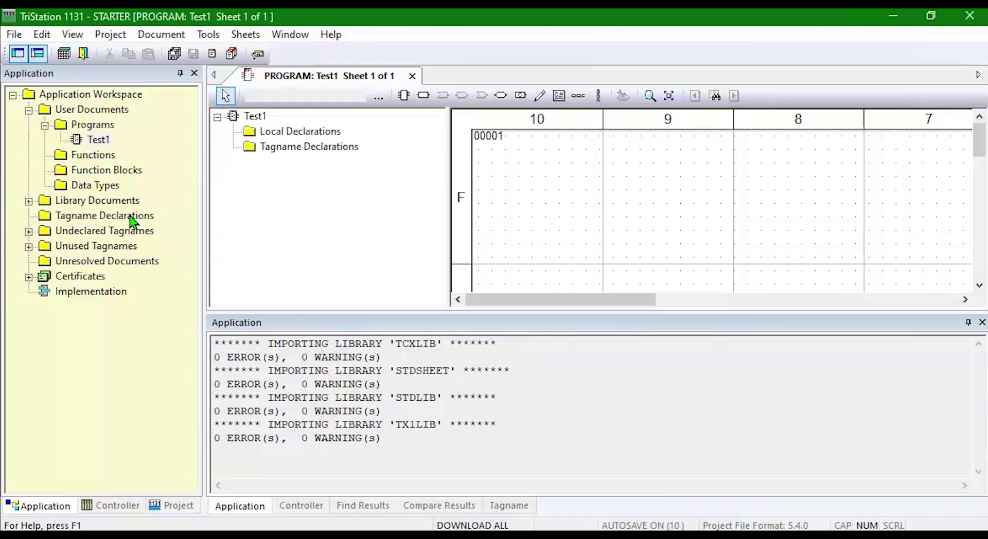
Step: Declare a new tagname, Tagname_1, under Tagname Declarations and close its properties
right_click(154, 220)
left_click(217, 236)
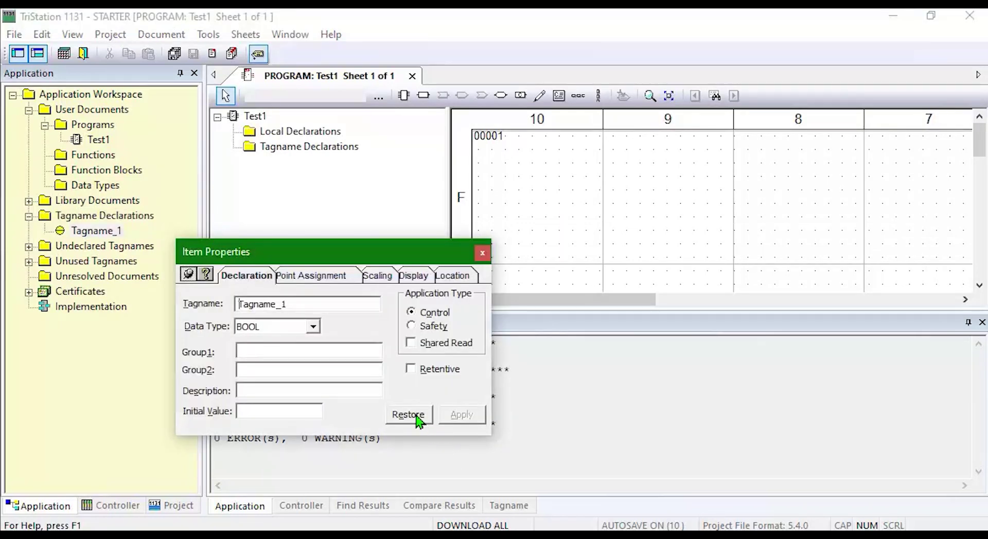
left_click(482, 252)
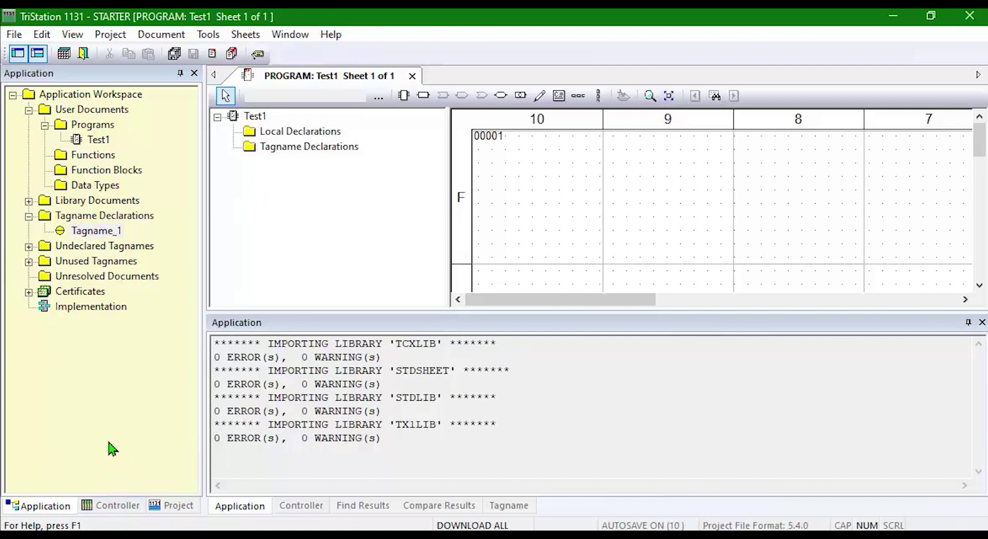
left_click(110, 507)
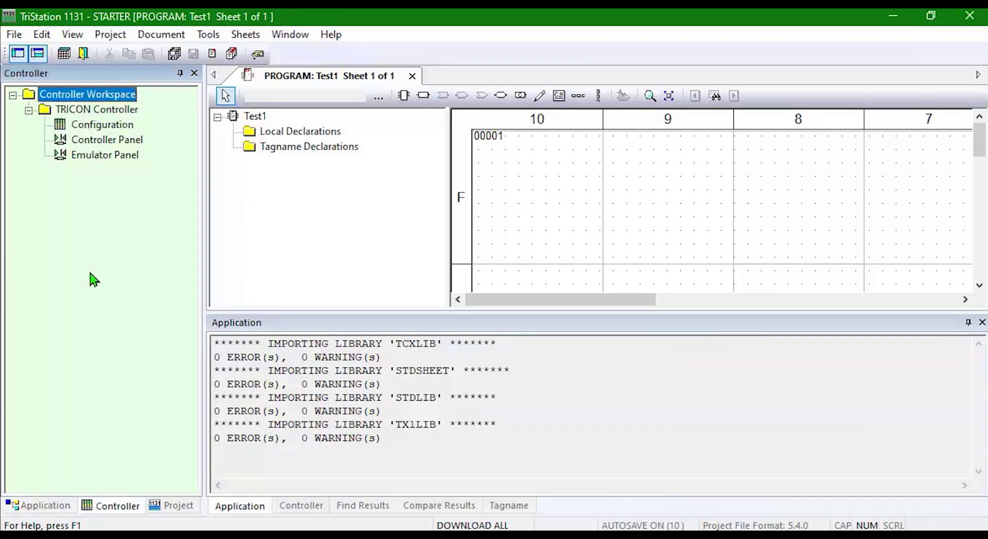
Step: Review the TRICON configuration's communication, memory allocation and Chassis 1 HD_MAIN modules, then close it
double_click(97, 128)
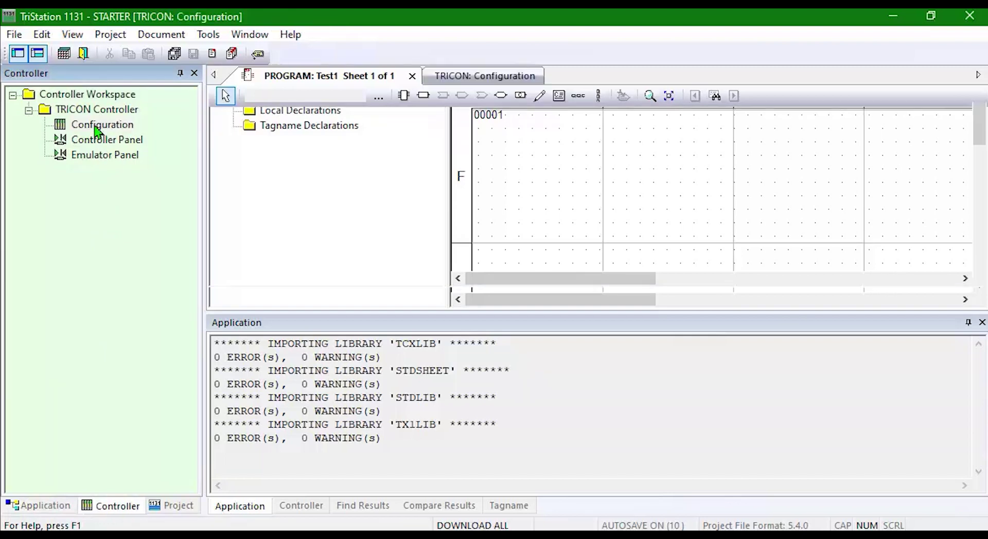
left_click(37, 53)
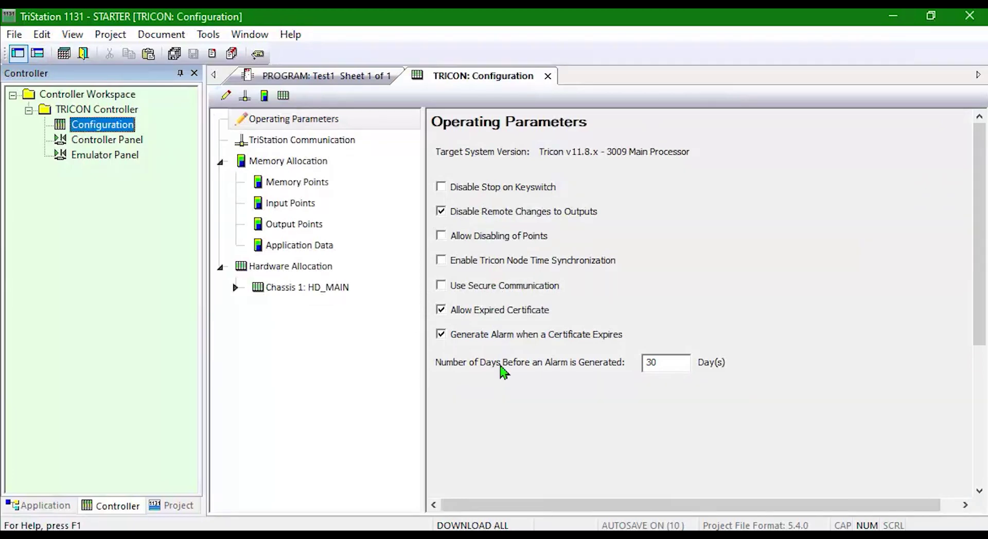
left_click(315, 142)
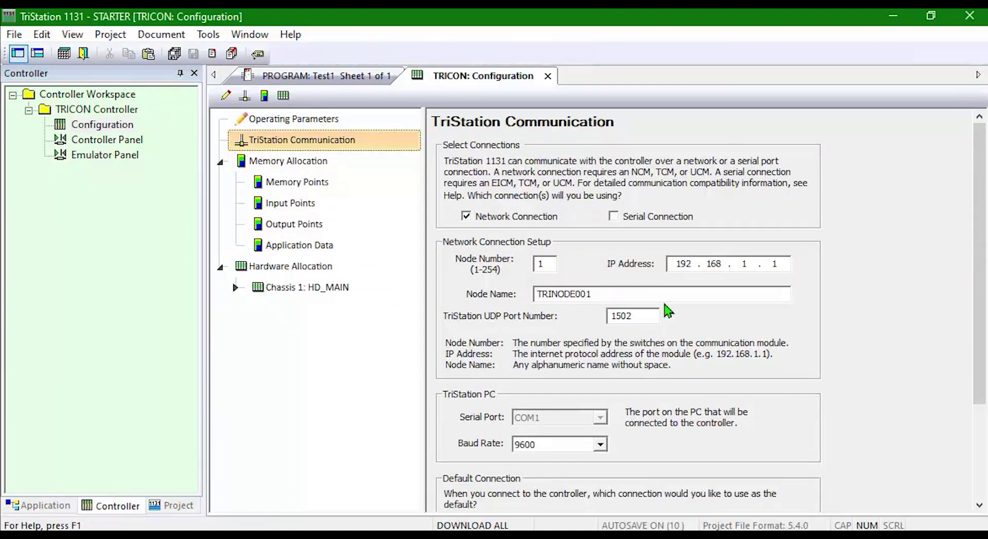
left_click(309, 161)
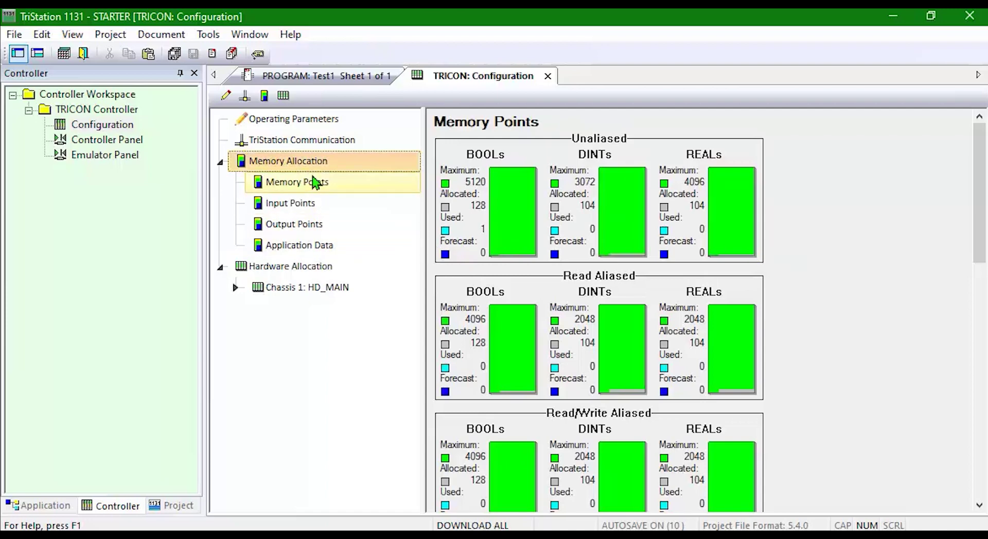
left_click(304, 271)
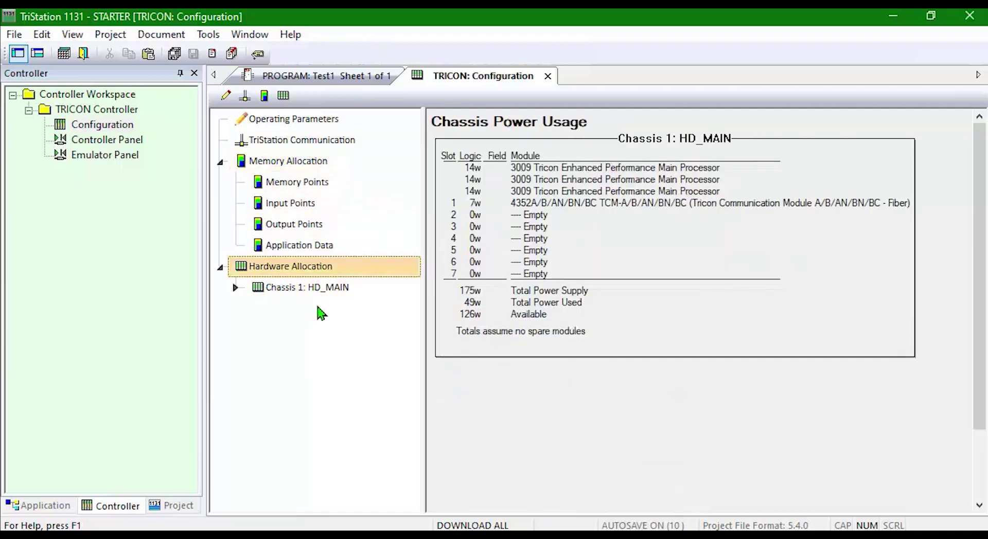
left_click(267, 289)
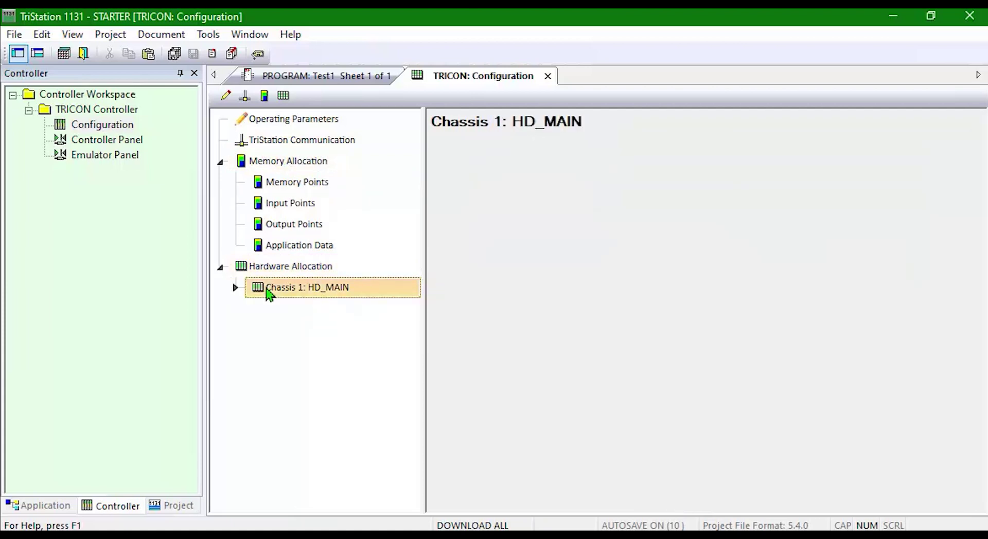
left_click(236, 288)
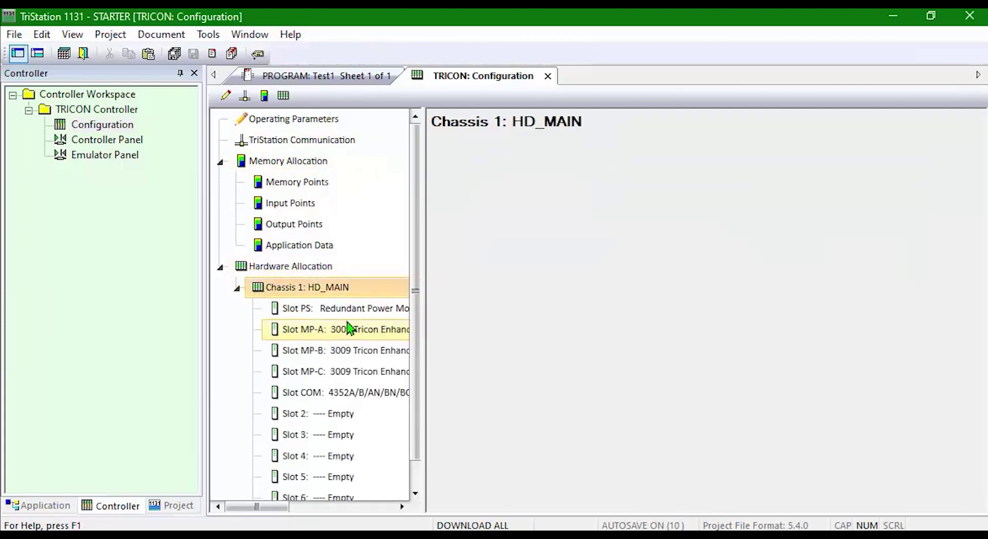
scroll(352, 408, "down", 1)
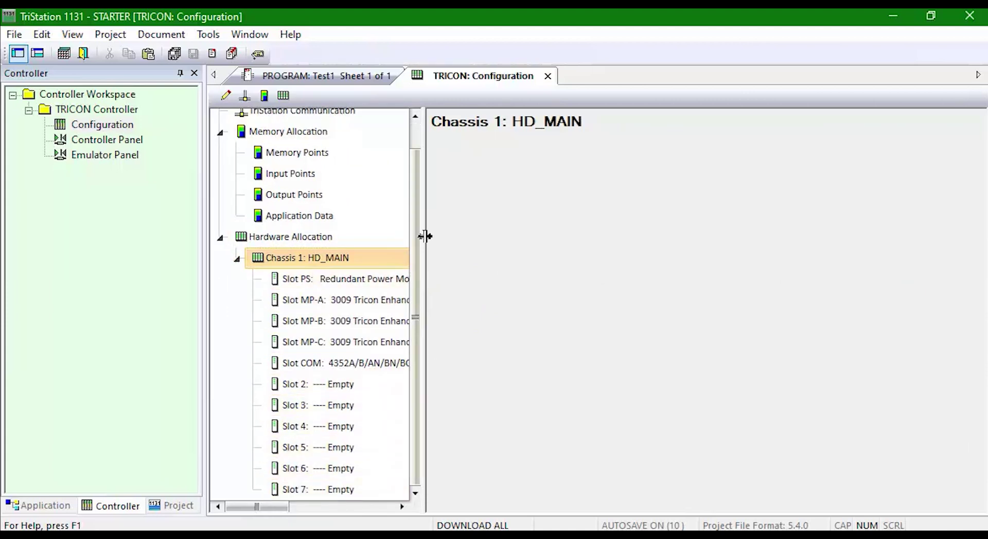
left_click(548, 76)
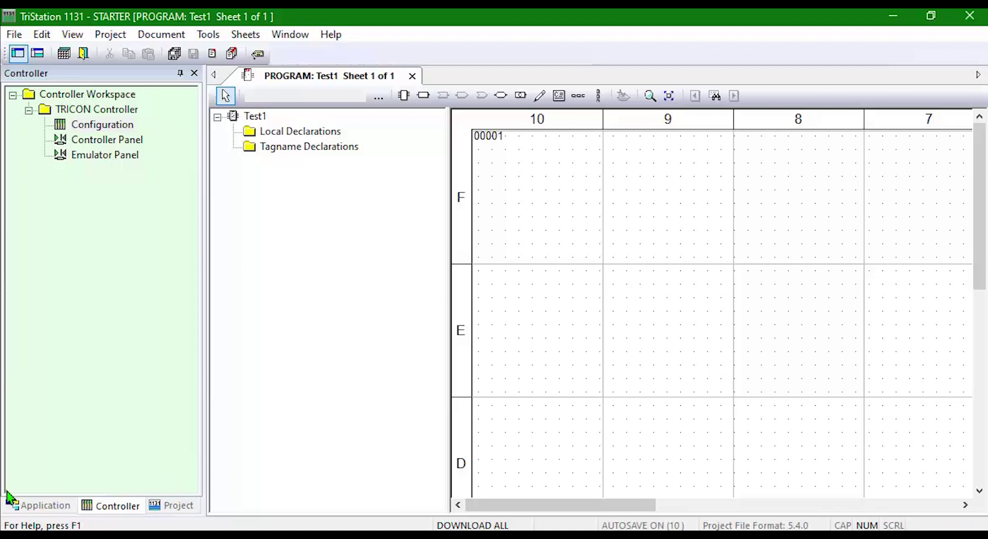
Step: Open the Implementation view, then close both it and the Test1 program sheet
left_click(32, 506)
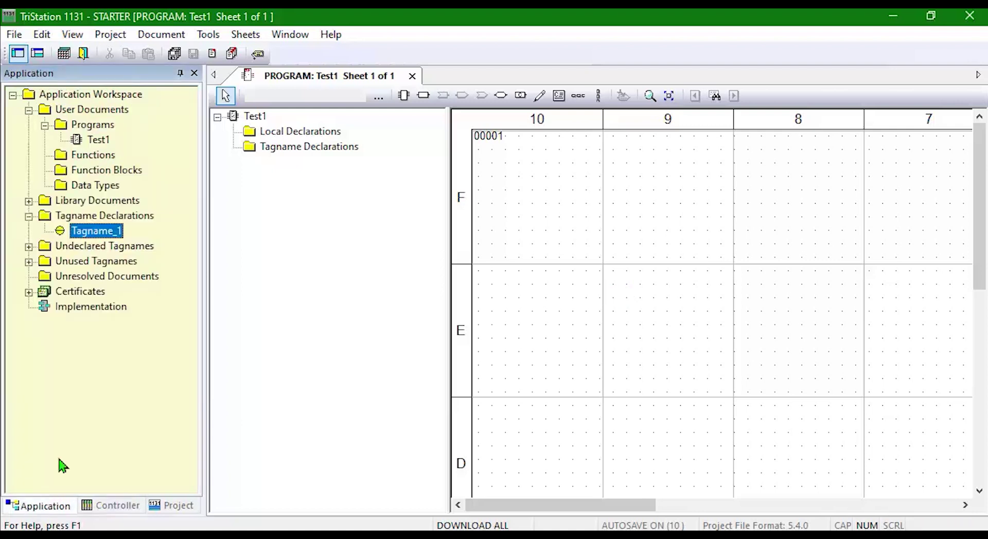
double_click(74, 309)
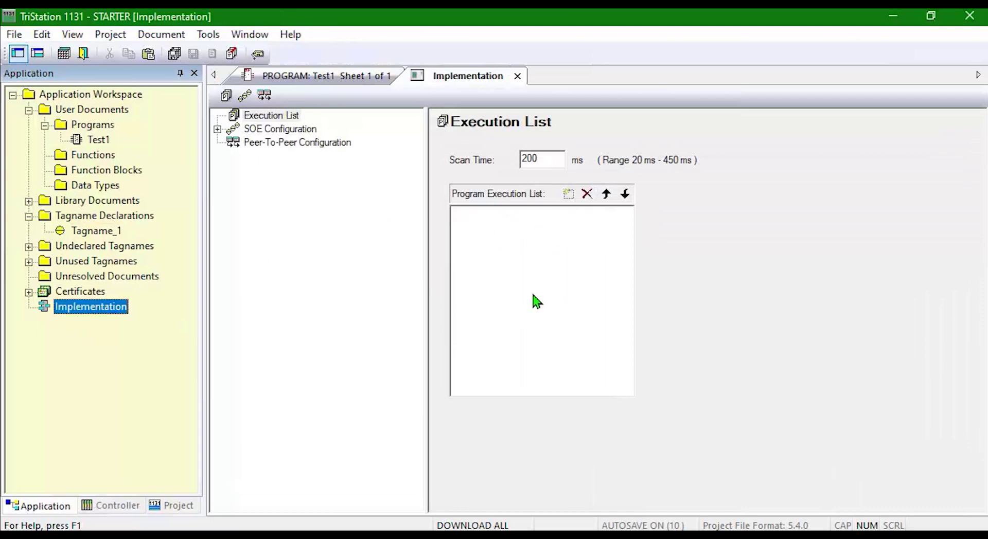
left_click(518, 76)
left_click(518, 77)
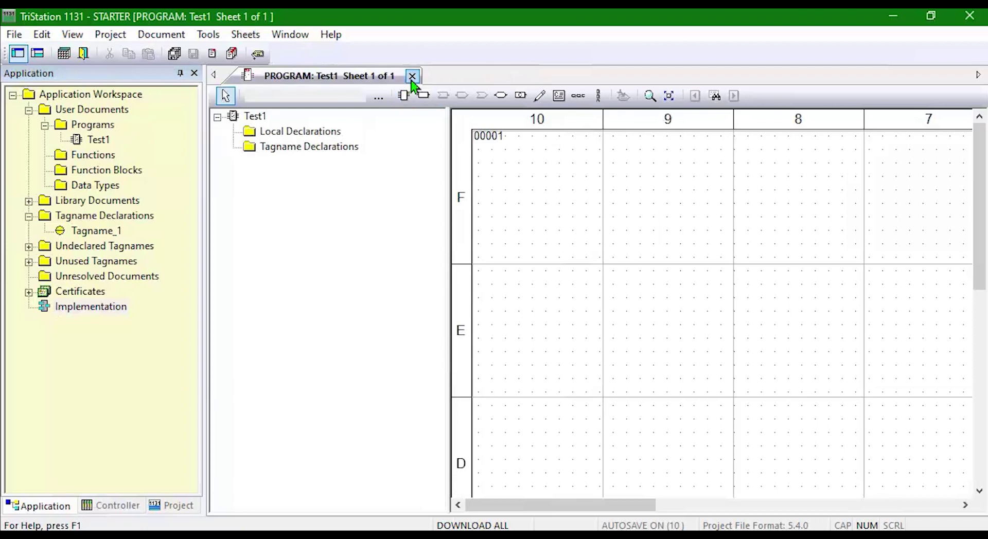
left_click(412, 78)
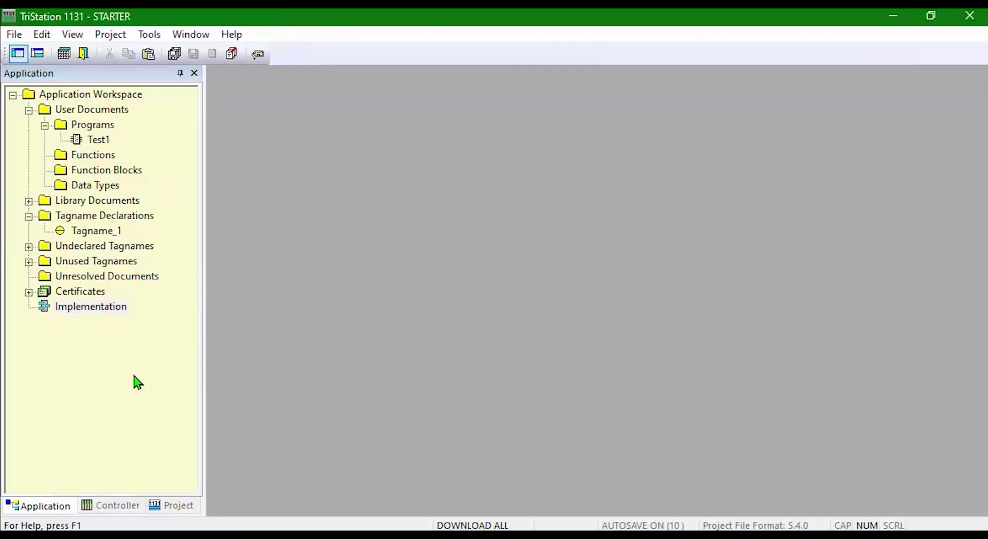
left_click(106, 516)
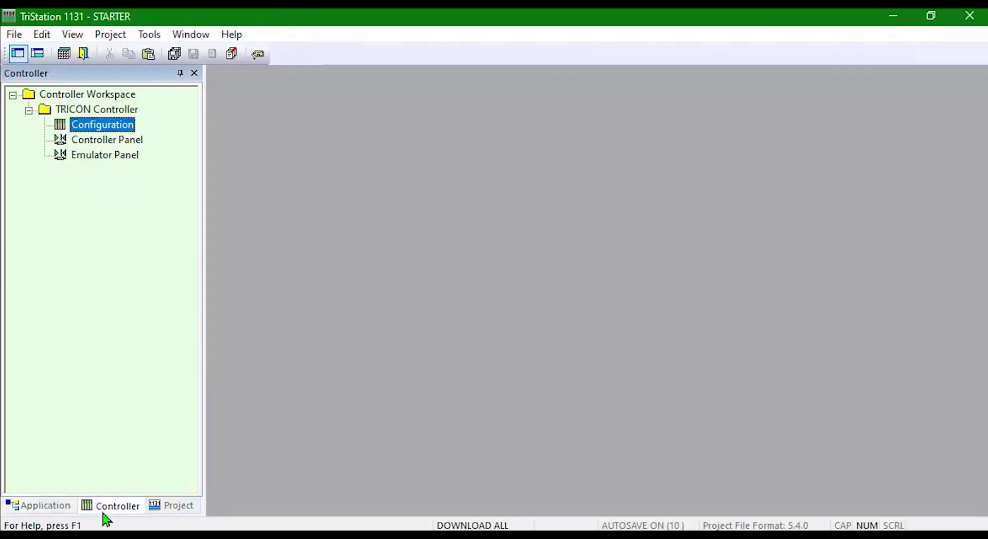
Step: Open the offline Emulator Panel listing Programs and Tagnames, then select Controller Panel
double_click(103, 156)
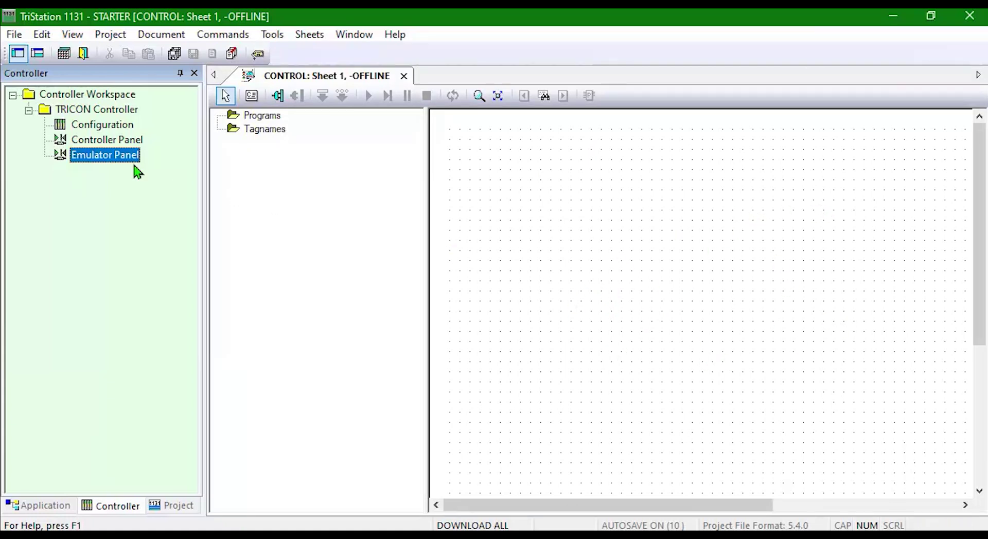
left_click(114, 143)
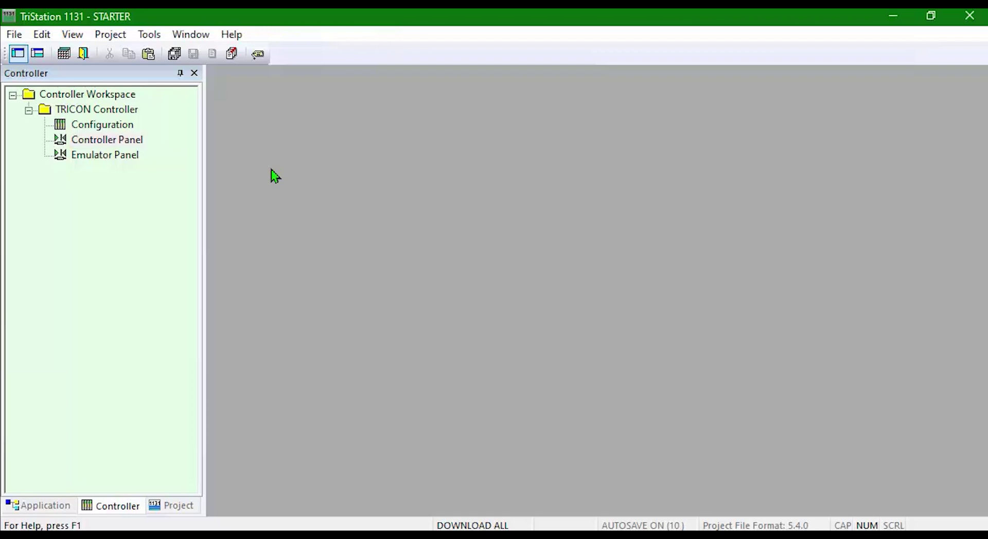
Step: Open the File menu for the STARTER project, then dismiss it without choosing a command
left_click(13, 35)
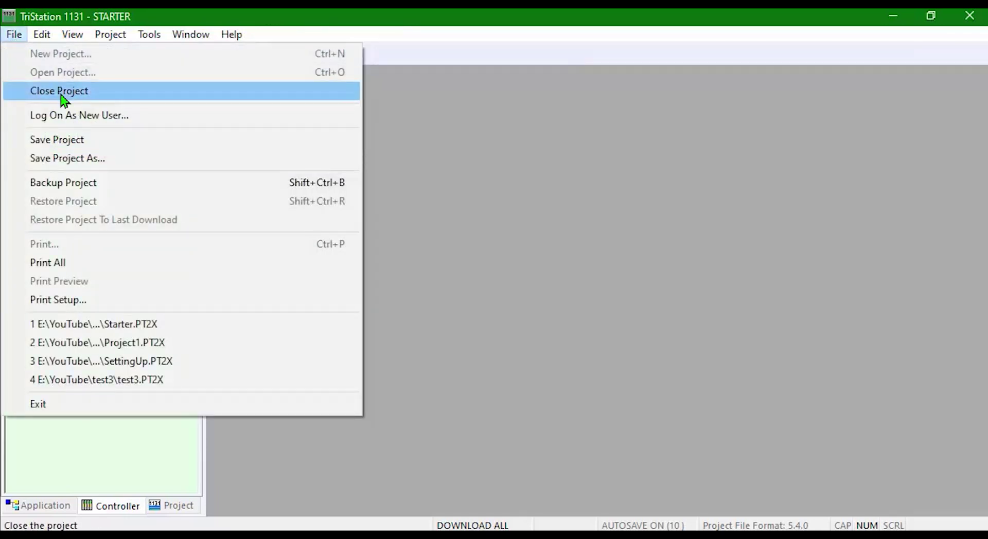
left_click(556, 133)
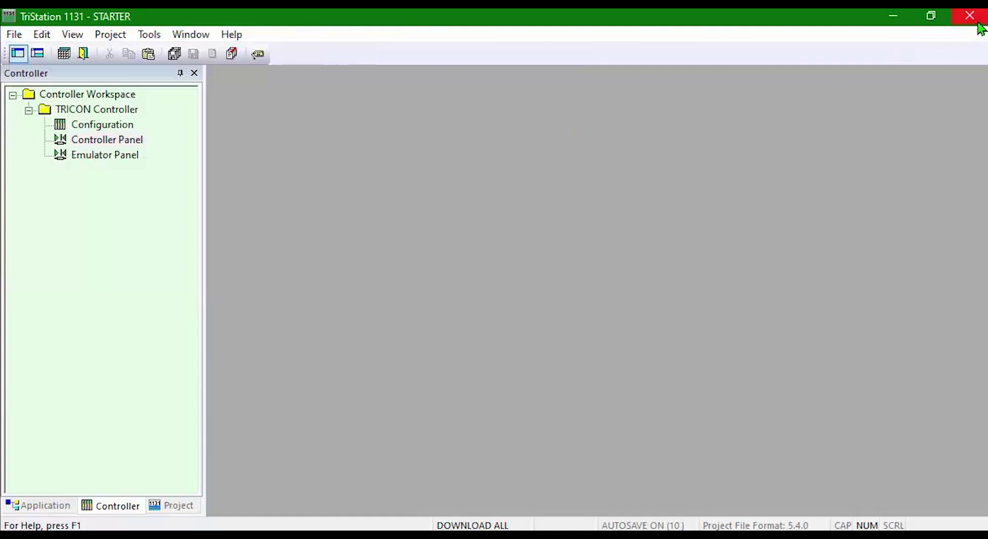